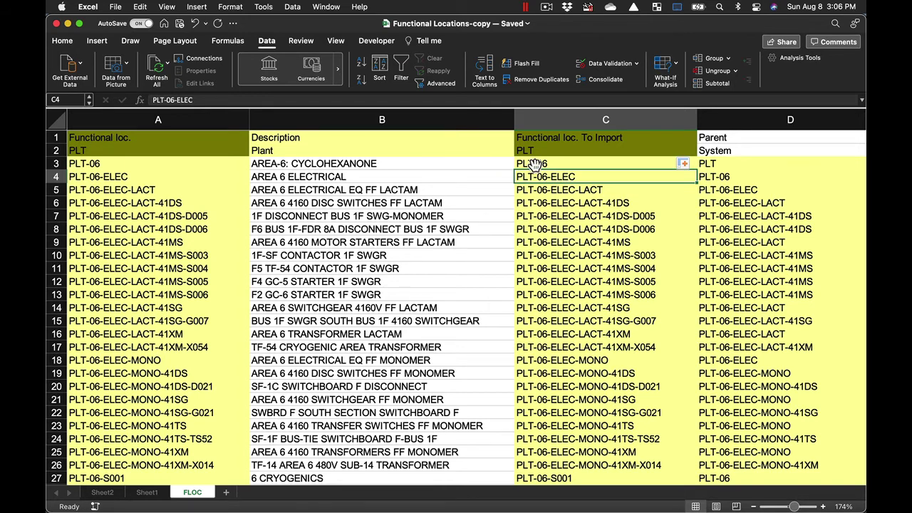
left_click(534, 164)
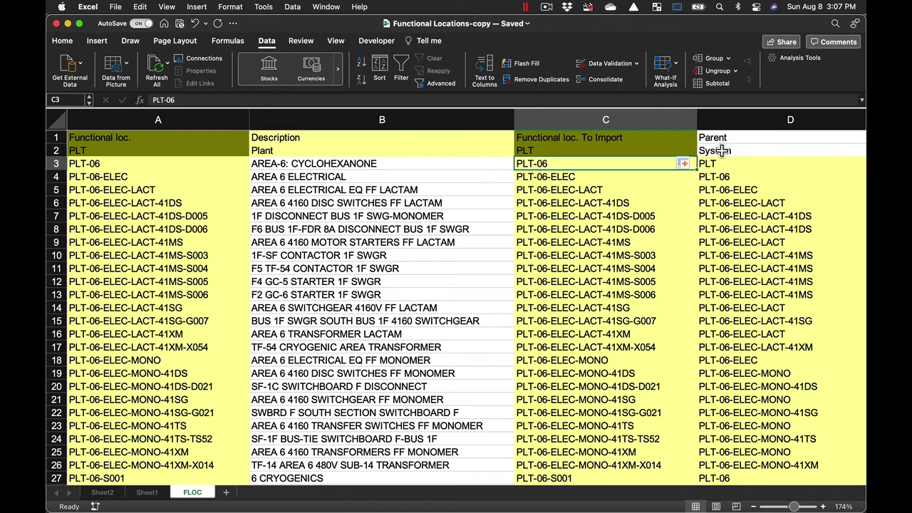
left_click(531, 150)
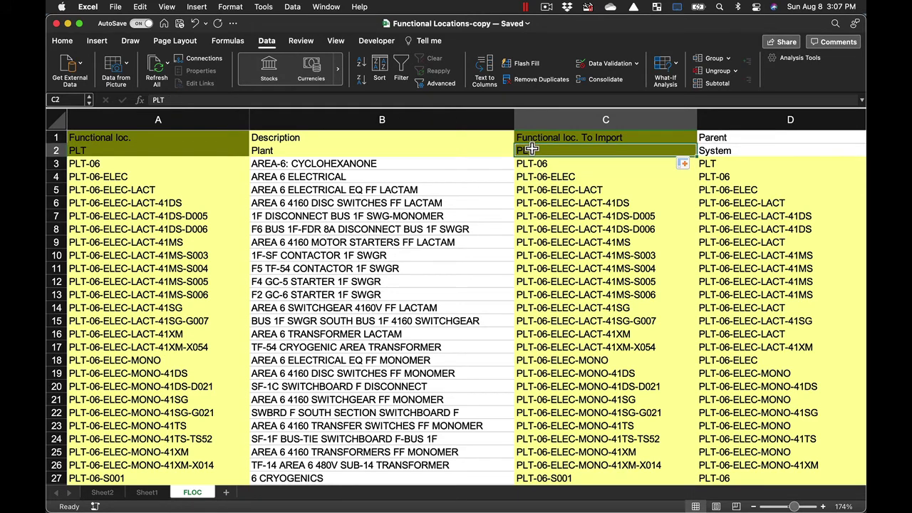
In Excel, inspect cells D2 and D4 to see how the Parent IF formula derives each parent.
left_click(718, 148)
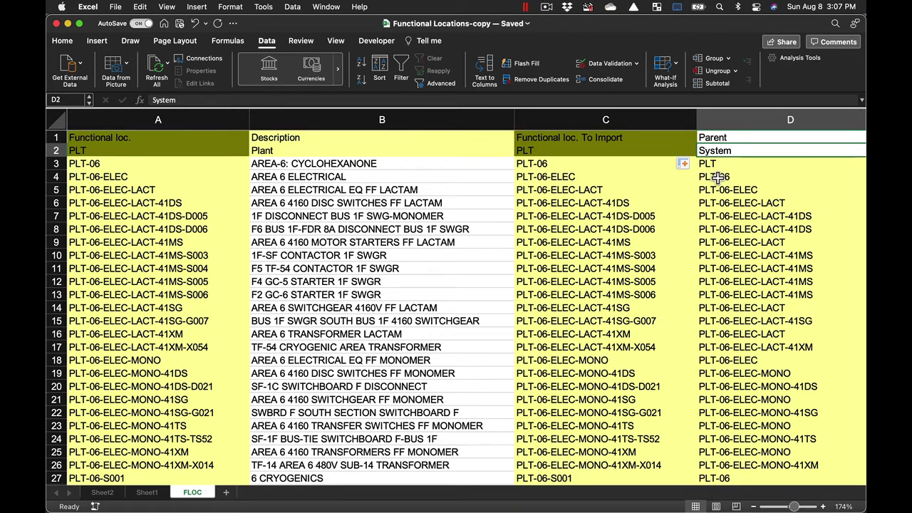
left_click(718, 179)
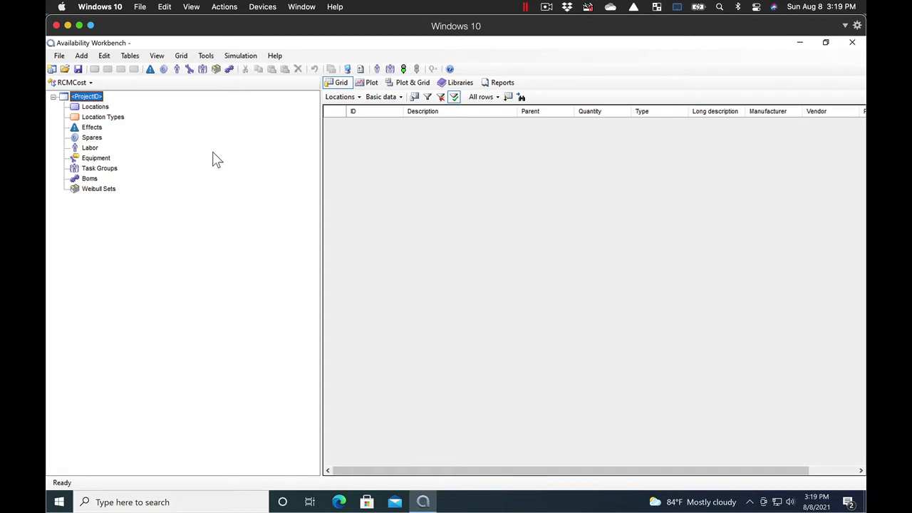
With RCMCost active, start File > Import with Type Excel and 'Column names in first row' ticked.
left_click(89, 83)
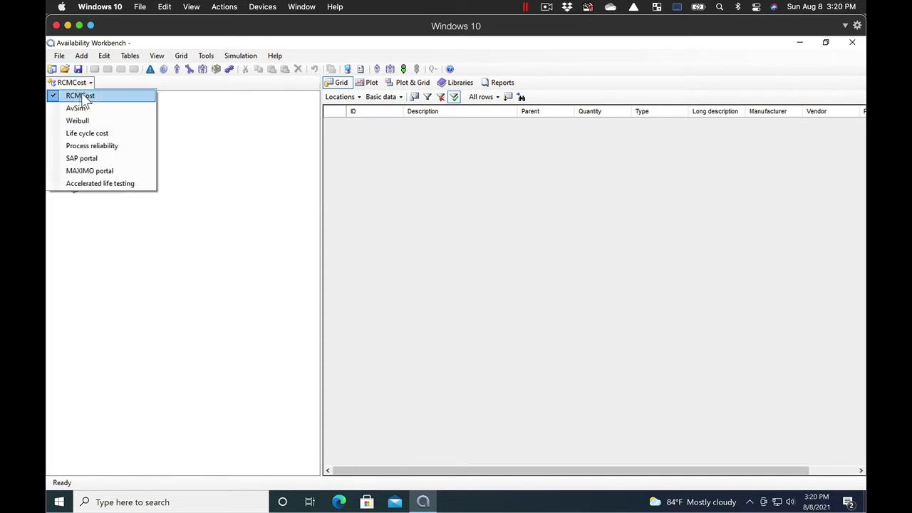
left_click(81, 93)
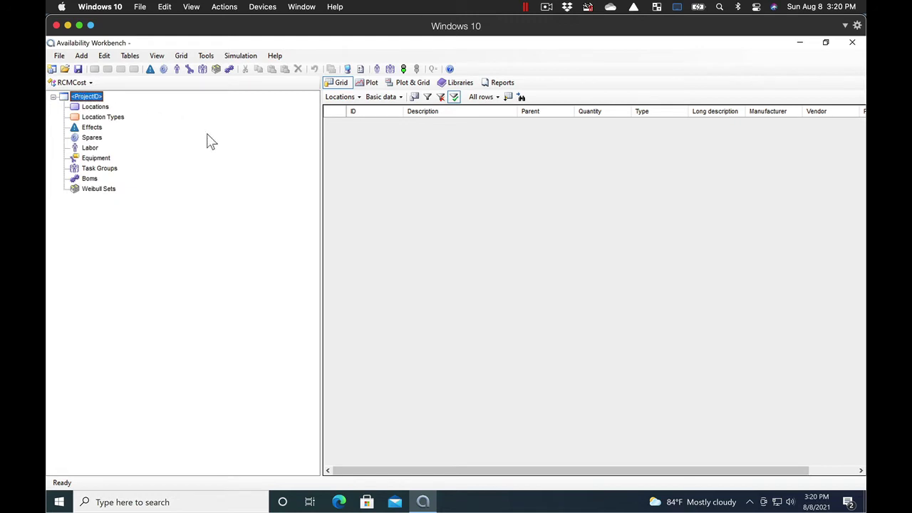
left_click(60, 56)
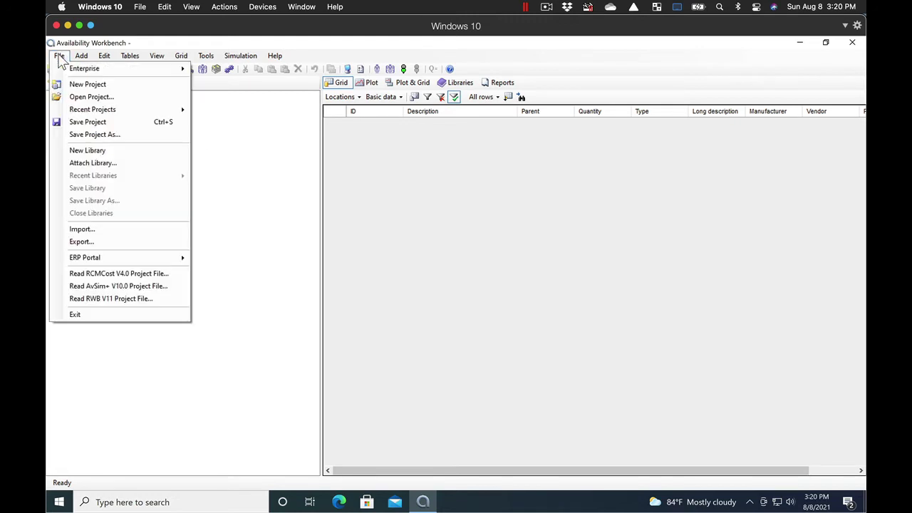
key("Escape")
left_click(60, 57)
left_click(84, 231)
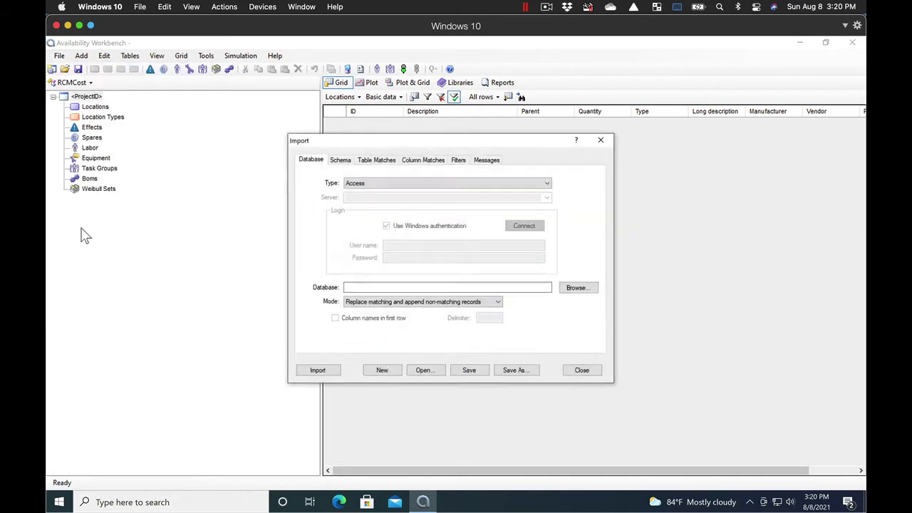
left_click(559, 184)
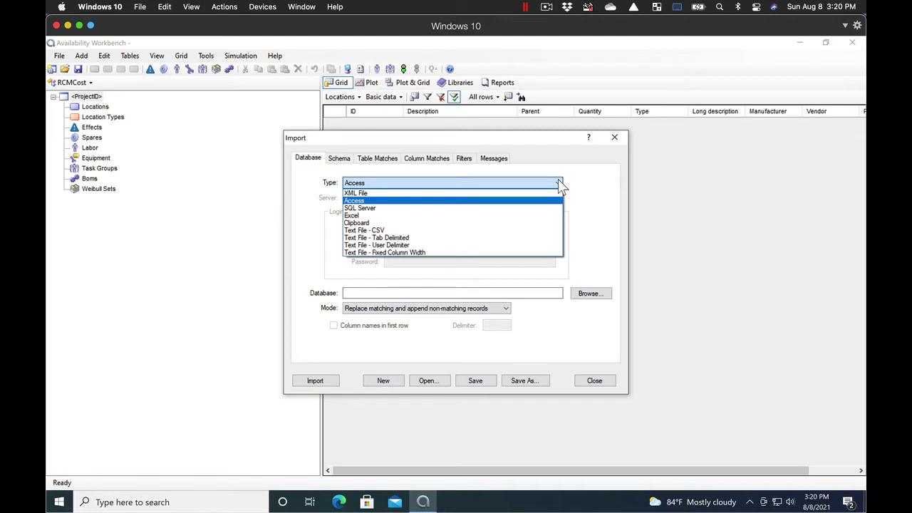
left_click(359, 215)
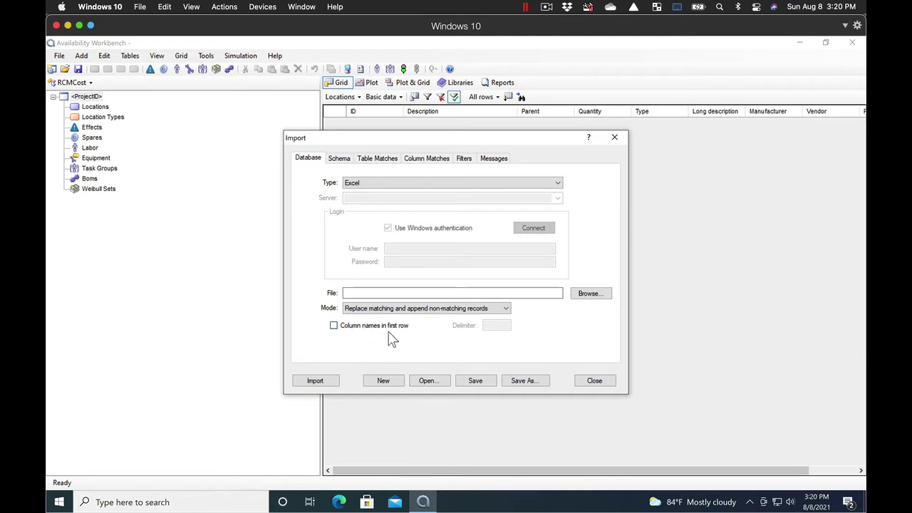
left_click(334, 325)
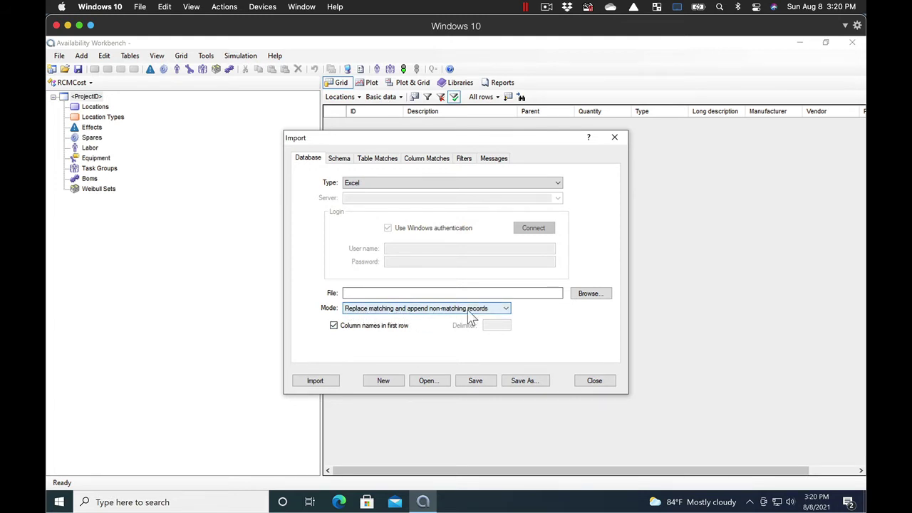
Browse to the Desktop and connect the import to Functional Locations-copy.xlsx.
left_click(591, 294)
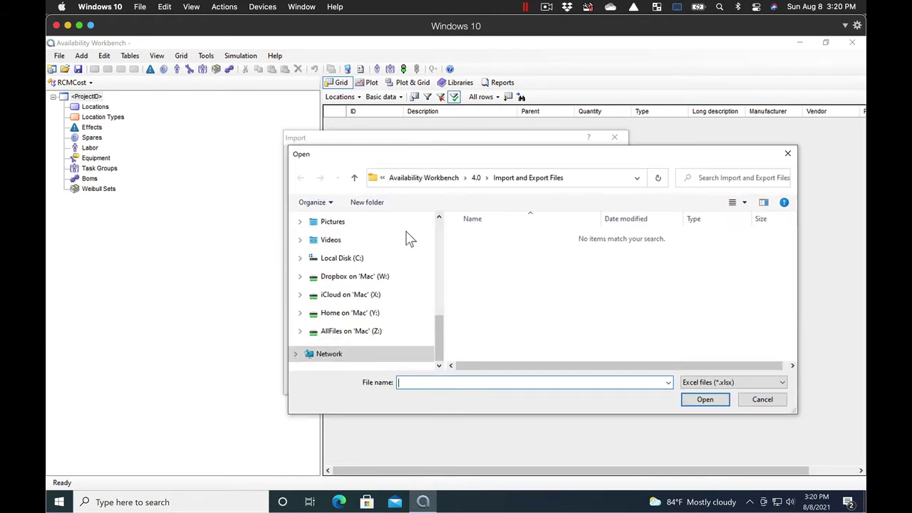
scroll(410, 238, "up", 7)
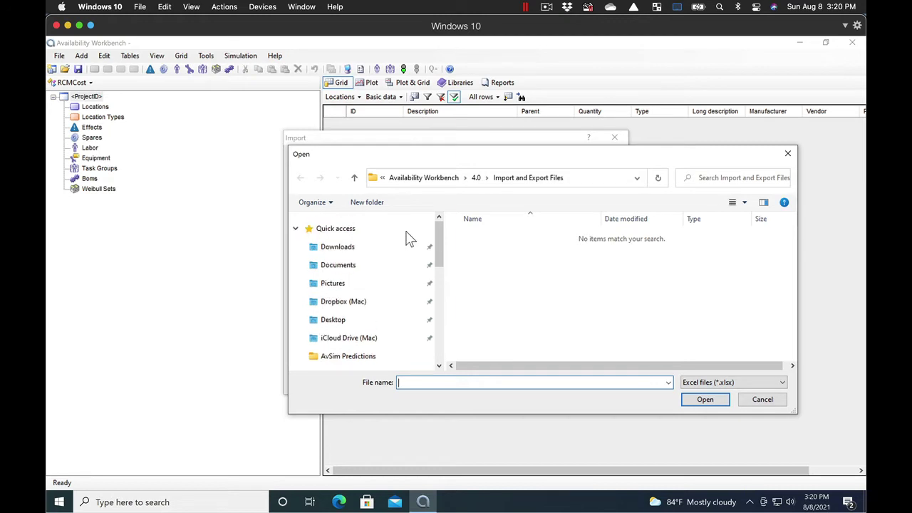
left_click(334, 322)
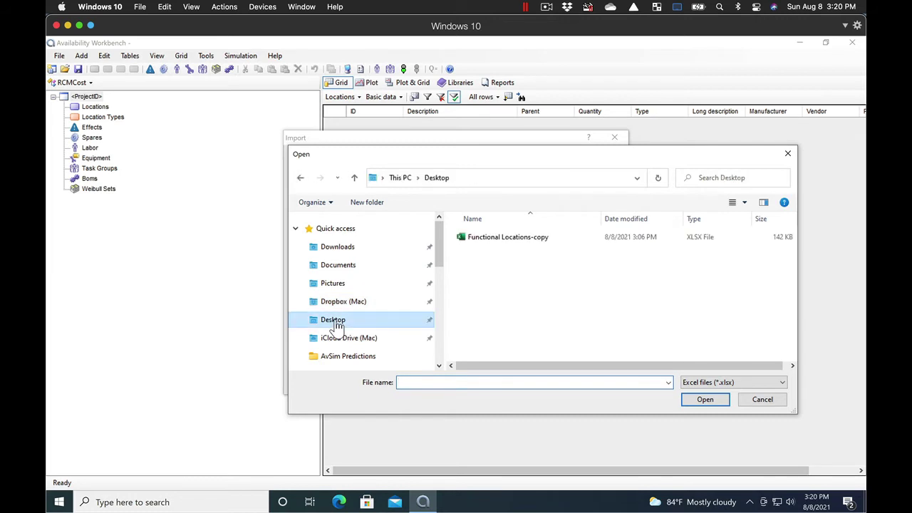
double_click(510, 239)
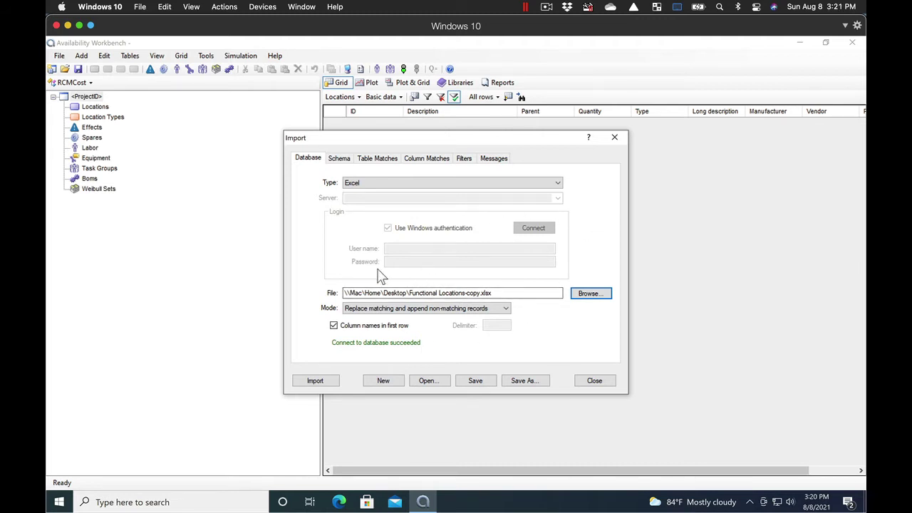
On Table Matches, pair the FLOC sheet with RcmLocations, then go to Column Matches.
left_click(367, 163)
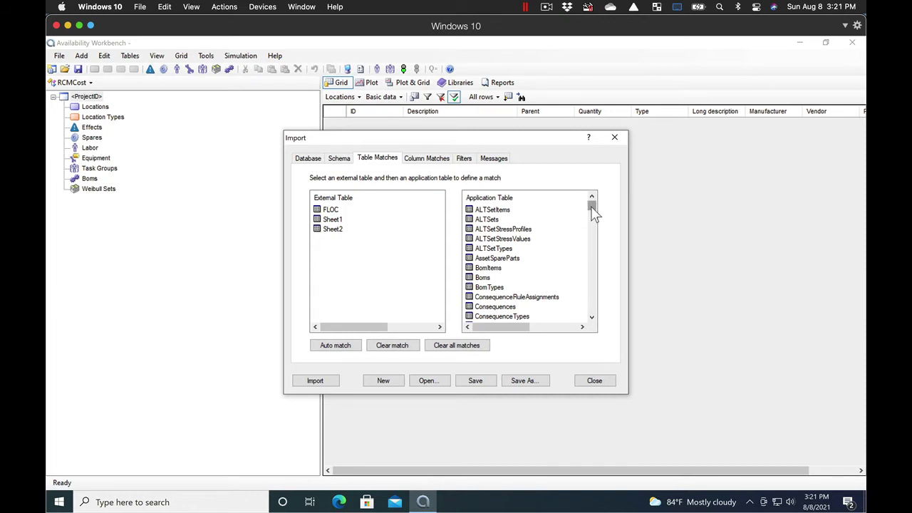
left_click_drag(595, 214, 596, 279)
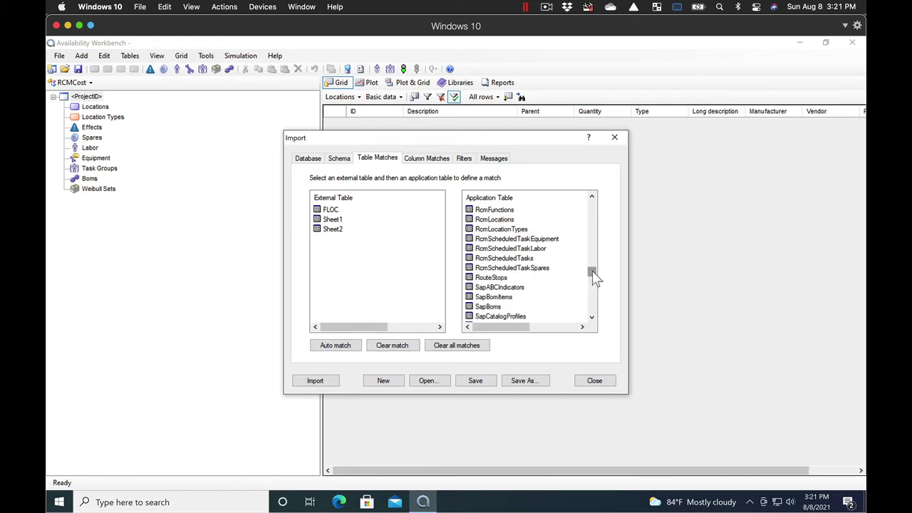
left_click_drag(593, 275, 552, 259)
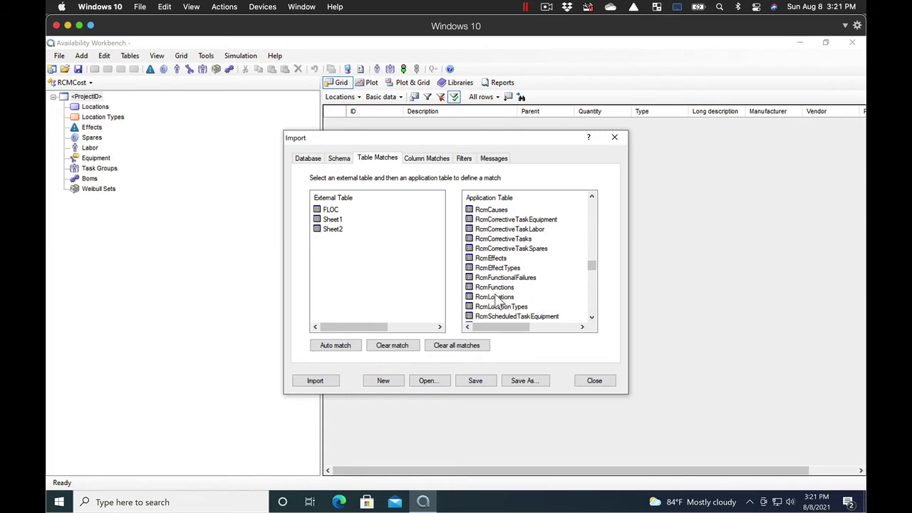
left_click(326, 211)
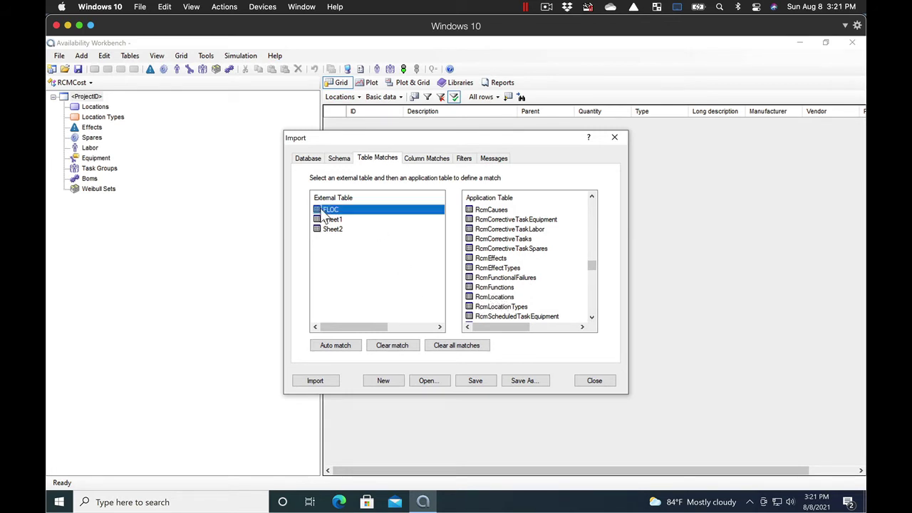
left_click(482, 298)
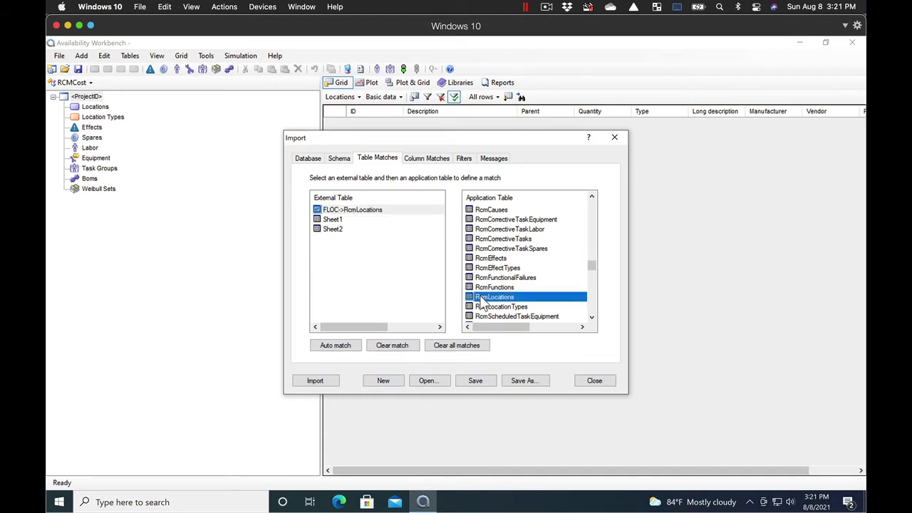
left_click(424, 159)
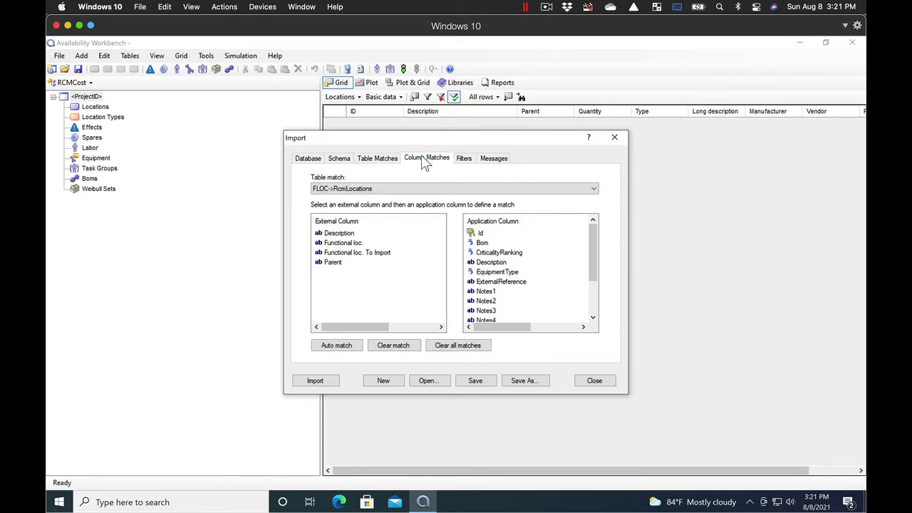
Map Functional loc. To Import to Id, Description to Description, and Parent to Parent.
left_click(360, 256)
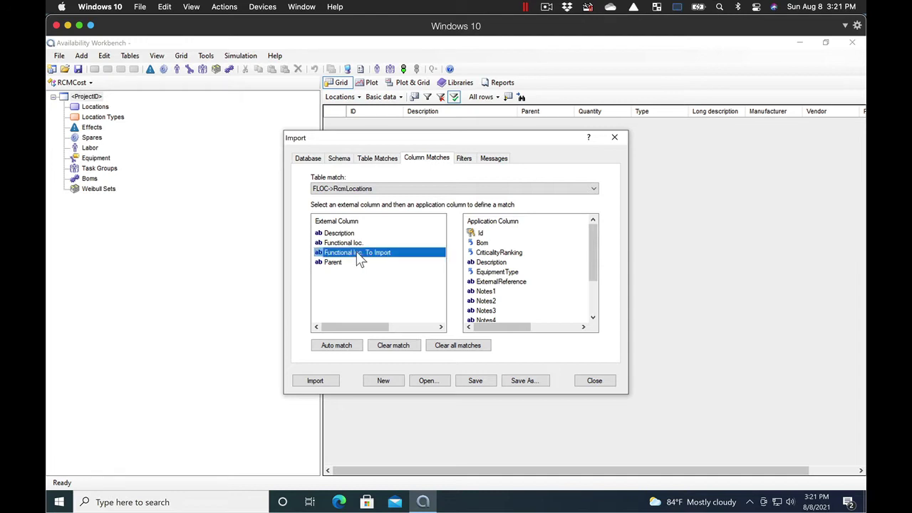
left_click(482, 235)
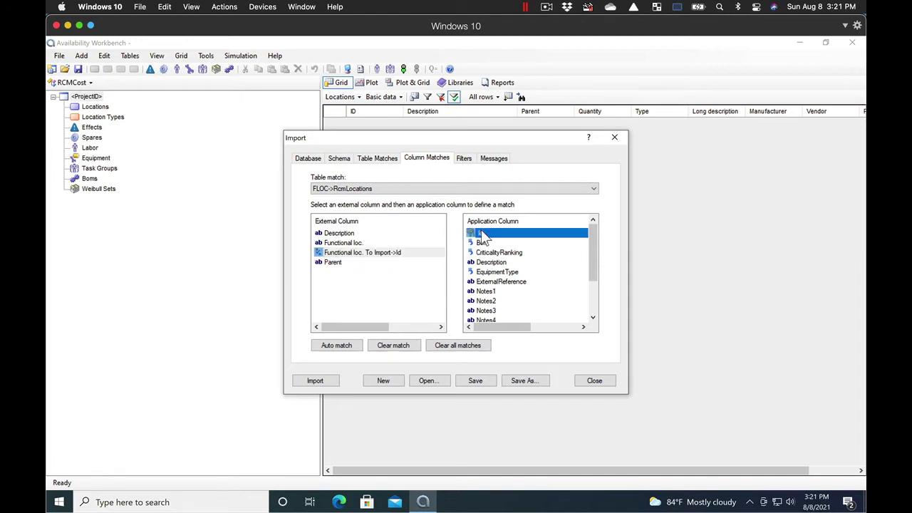
left_click(344, 235)
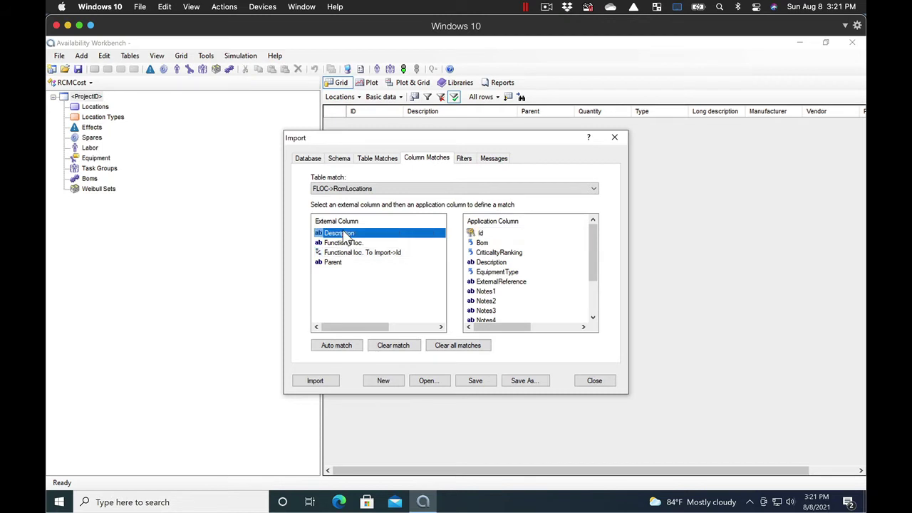
left_click(480, 263)
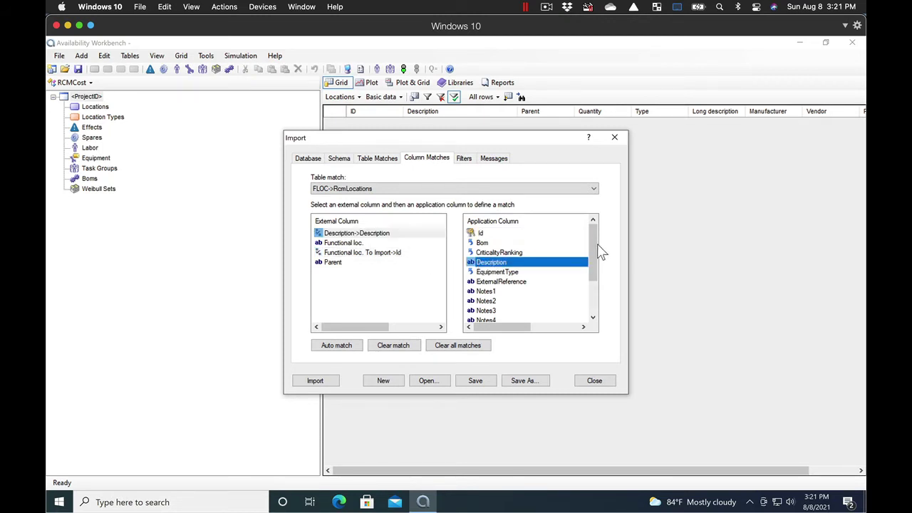
left_click_drag(592, 242, 589, 279)
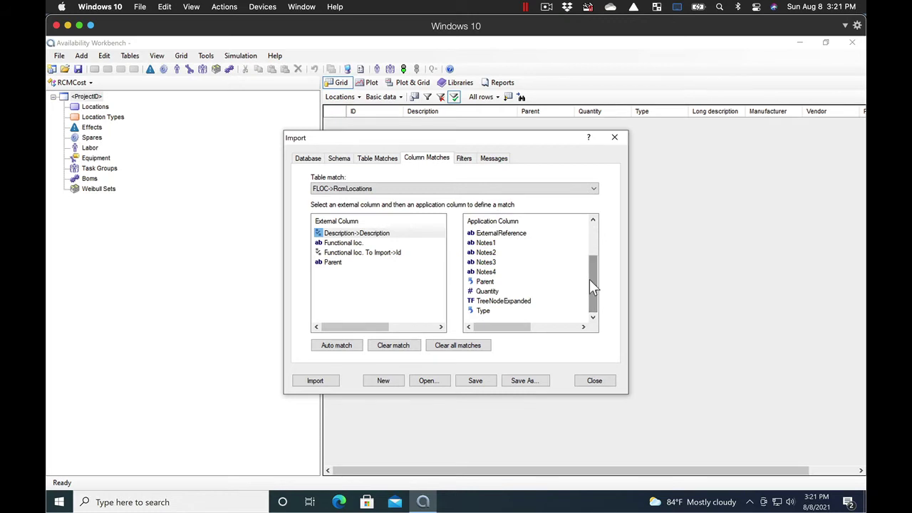
left_click(334, 264)
left_click(492, 282)
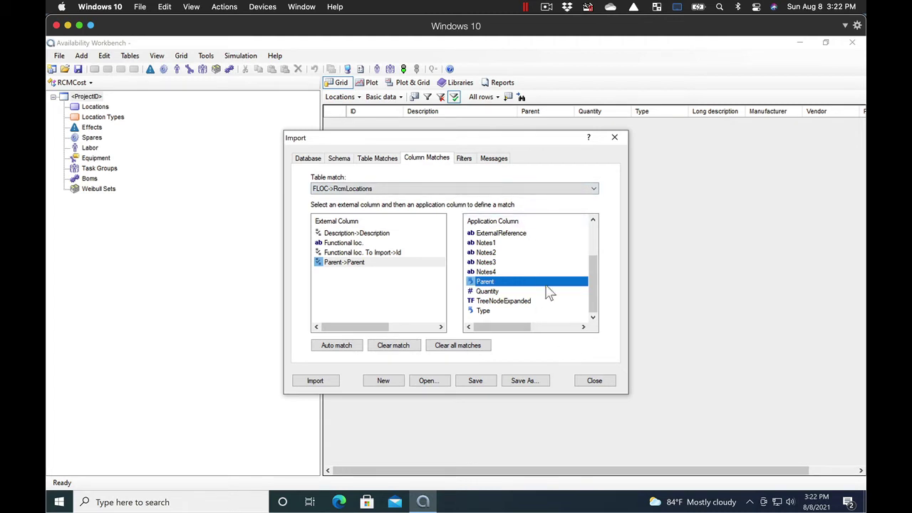
Run the import, confirm 'Import complete' with OK, and close the import dialog.
left_click(315, 382)
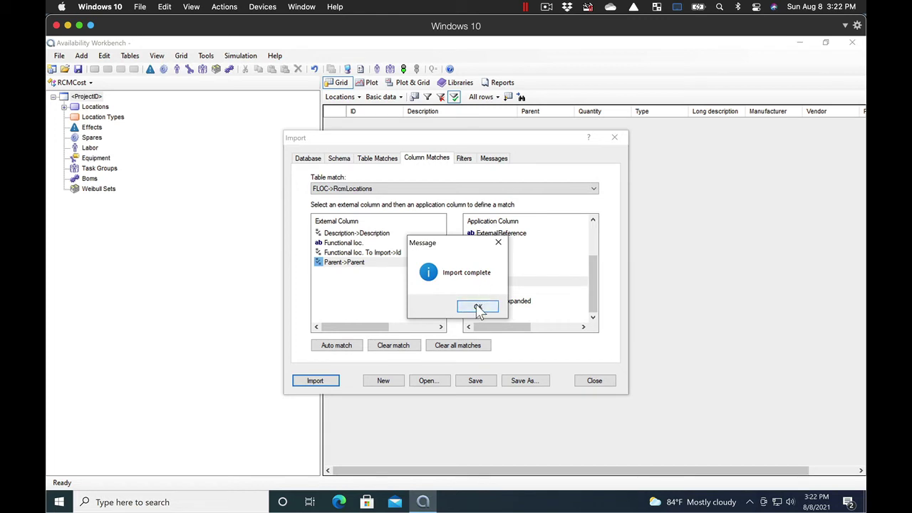
left_click(478, 308)
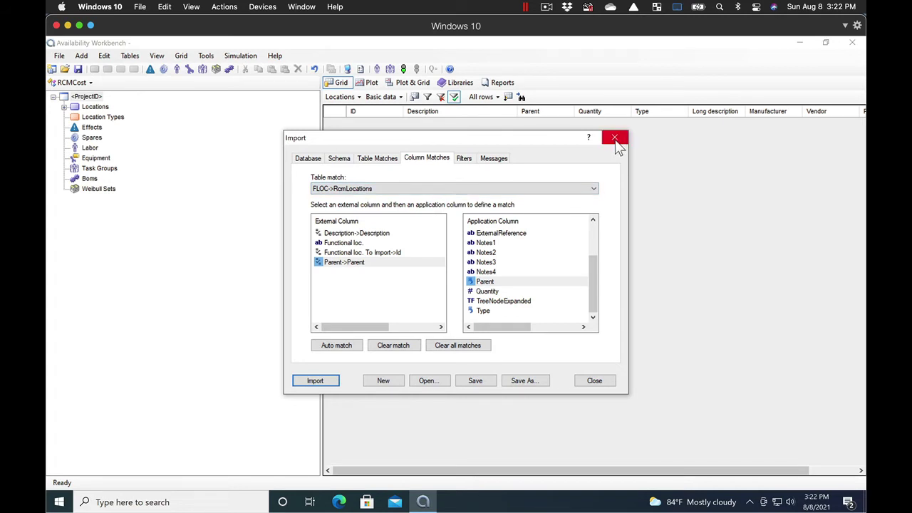
left_click(594, 382)
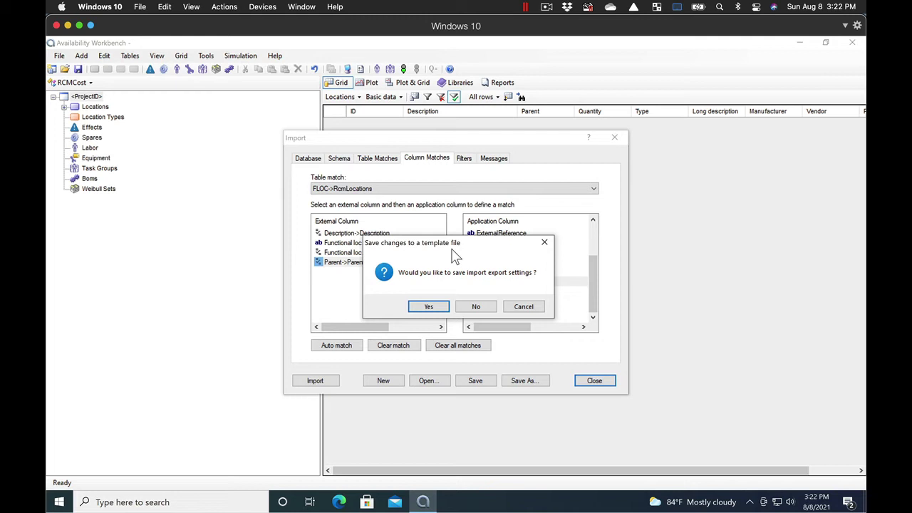
Accept saving a template and save it as 'Import Functional Locations'.
left_click(429, 307)
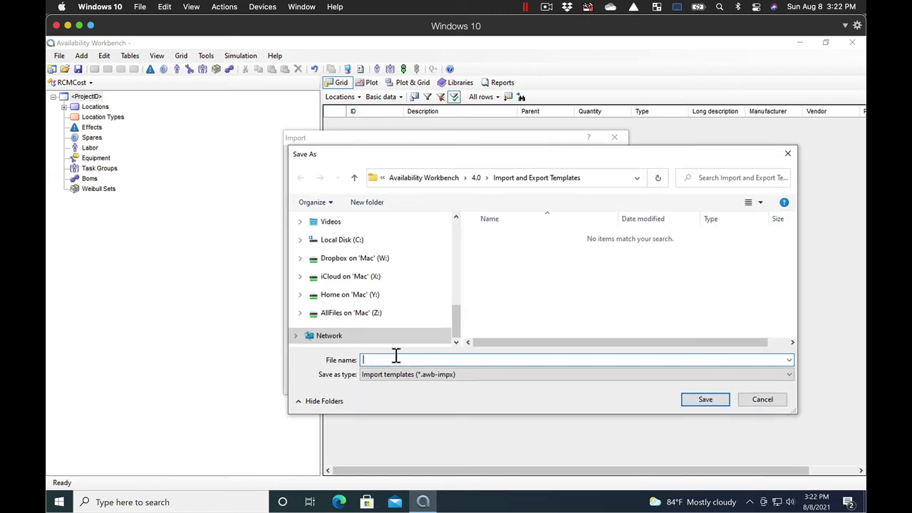
type("Import Functional")
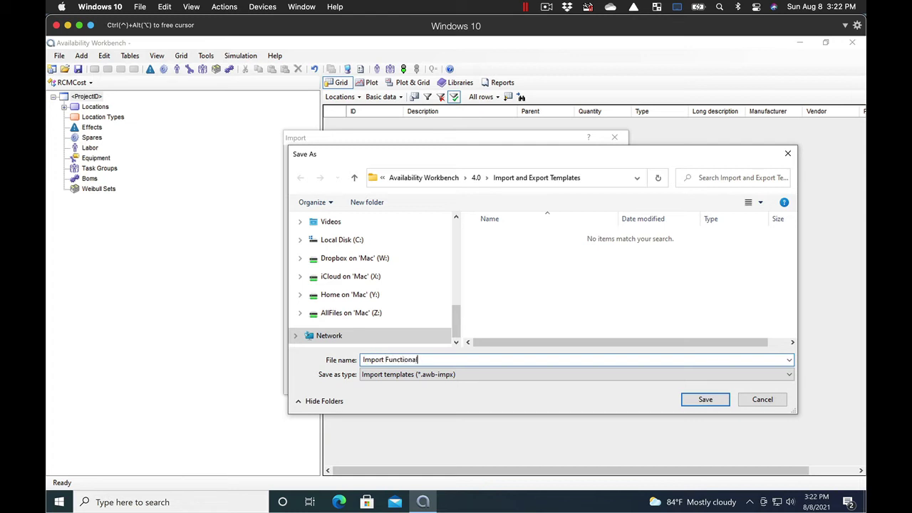
type(" Locations")
left_click(694, 400)
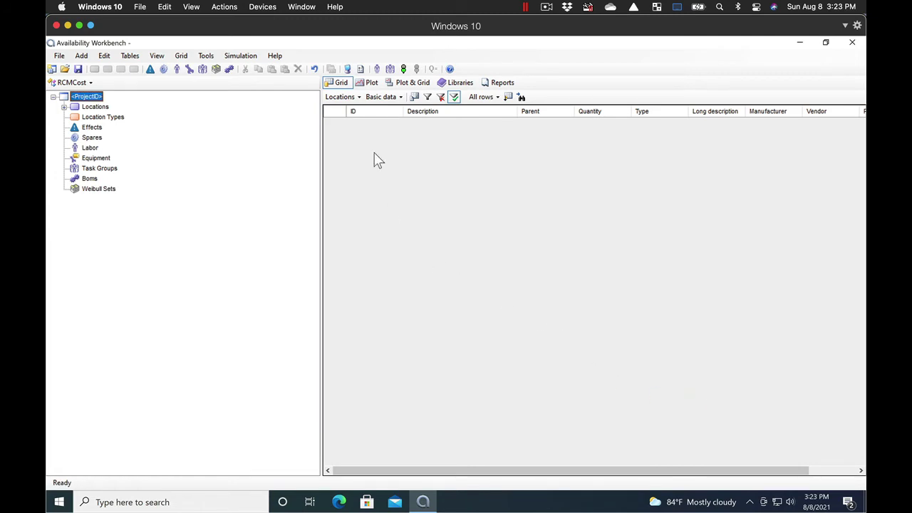
left_click(57, 57)
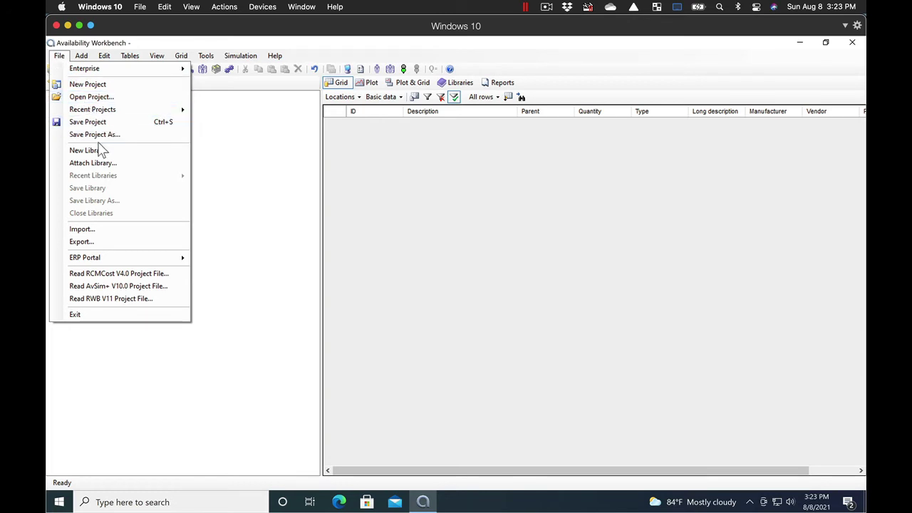
left_click(80, 229)
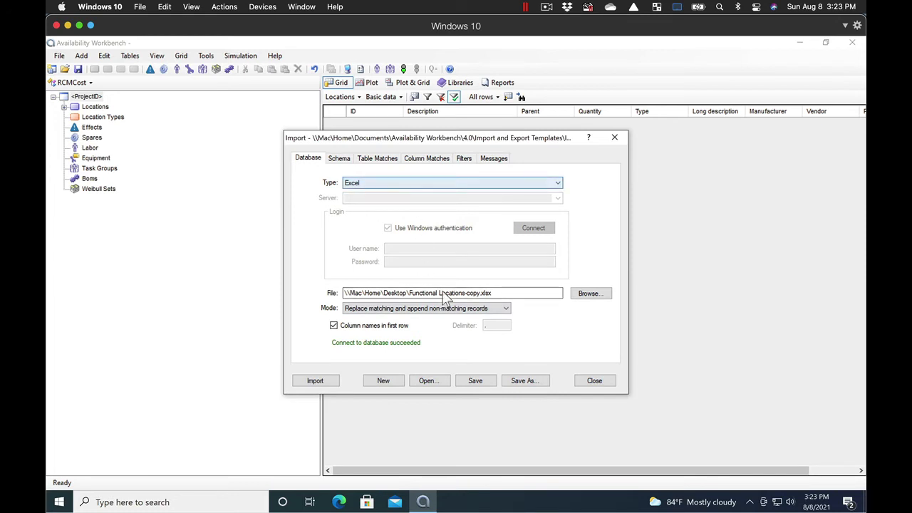
left_click(428, 382)
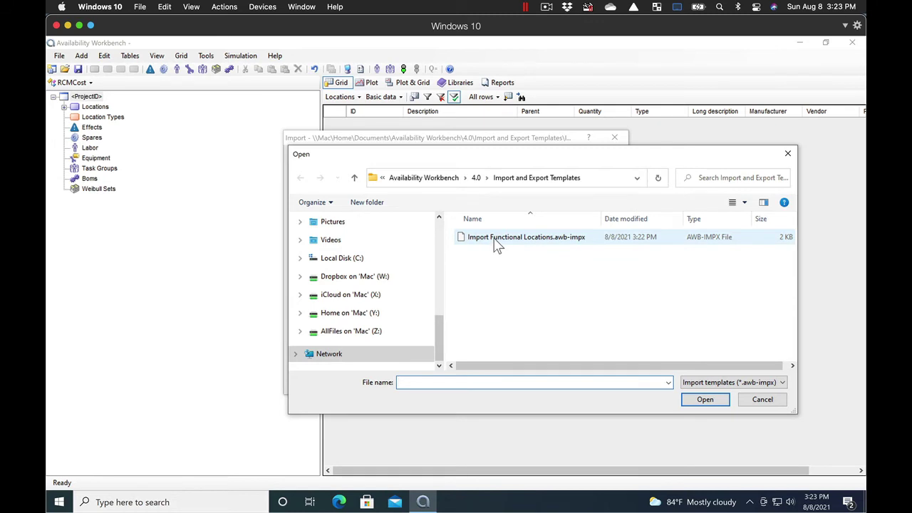
left_click(768, 400)
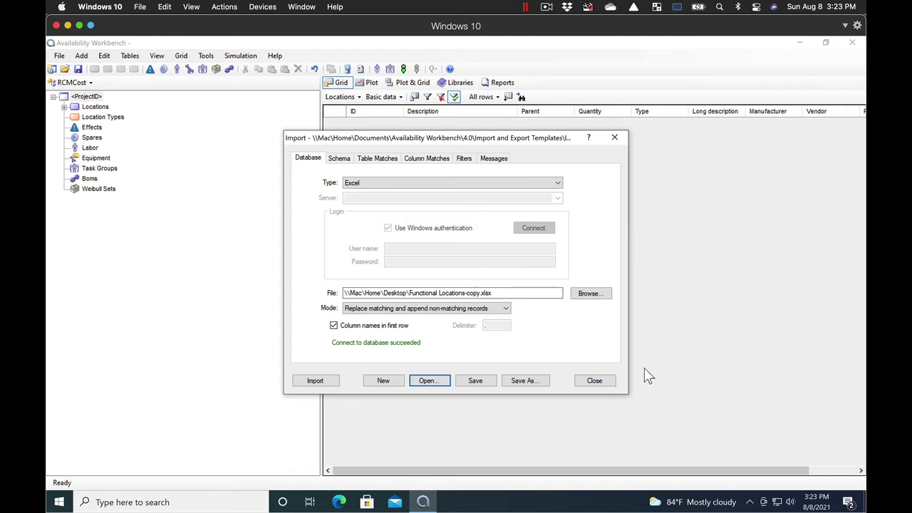
Expand Locations through PLT:Plant, AREA-6, ELEC, LACT and 41DS, and select D005 (1F DISCONNECT BUS).
left_click(595, 381)
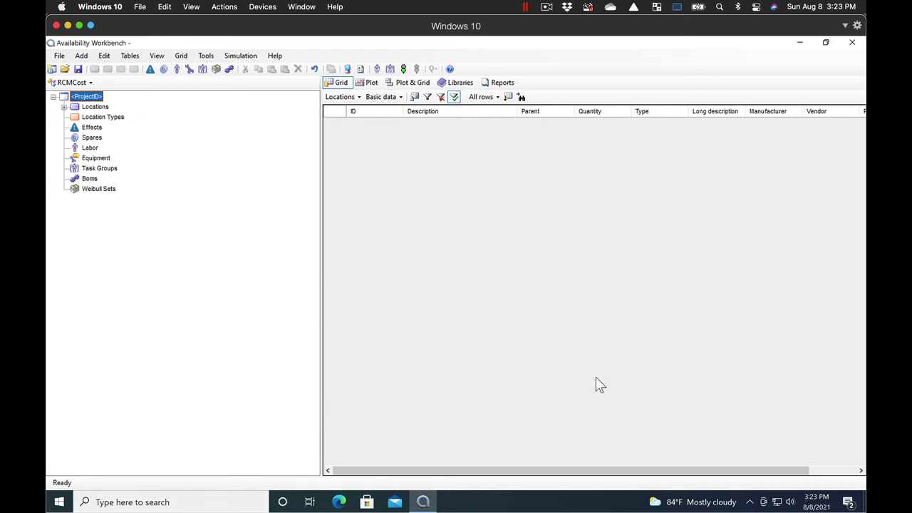
left_click(64, 106)
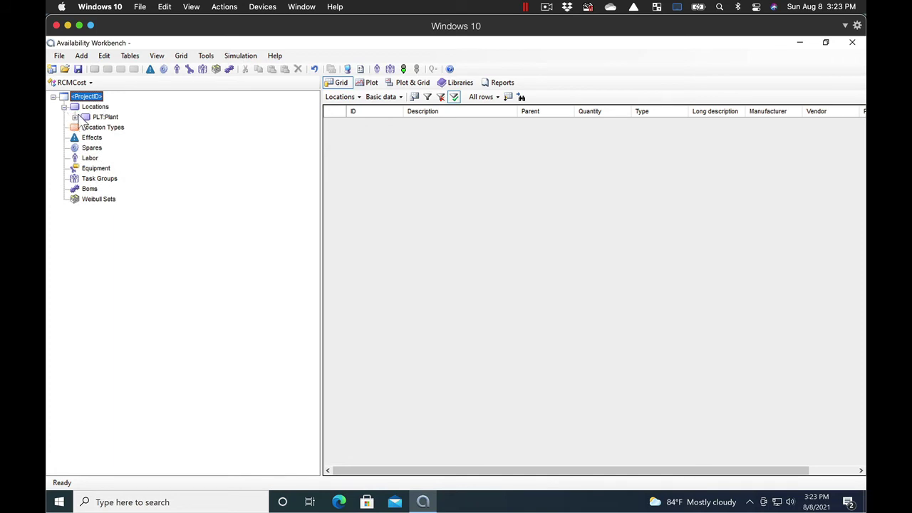
left_click(75, 117)
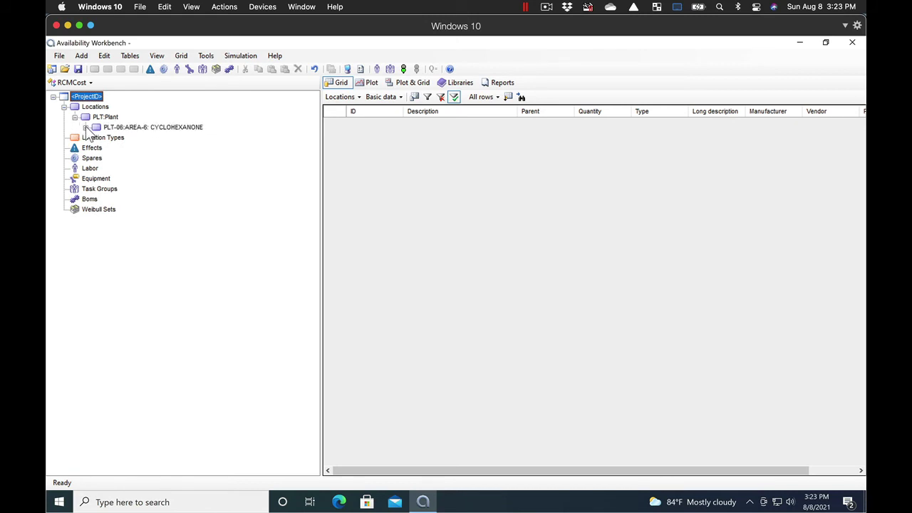
left_click(86, 128)
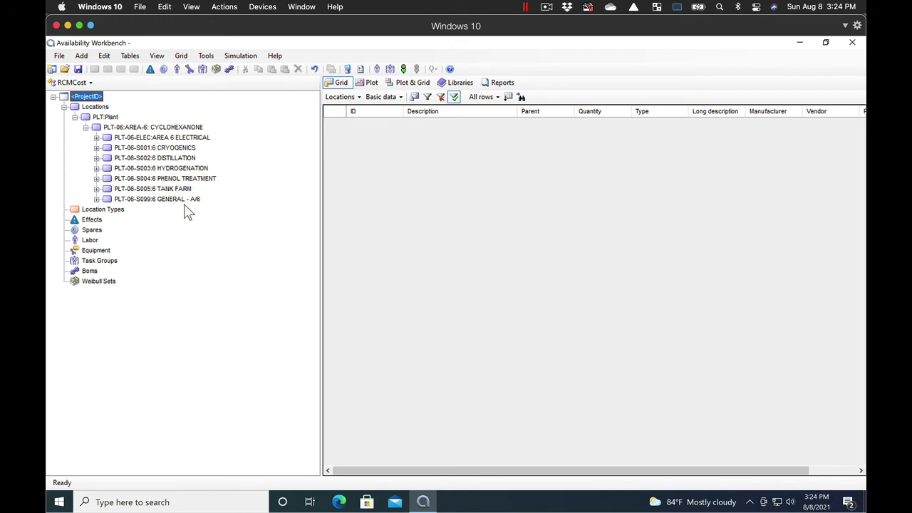
left_click(96, 138)
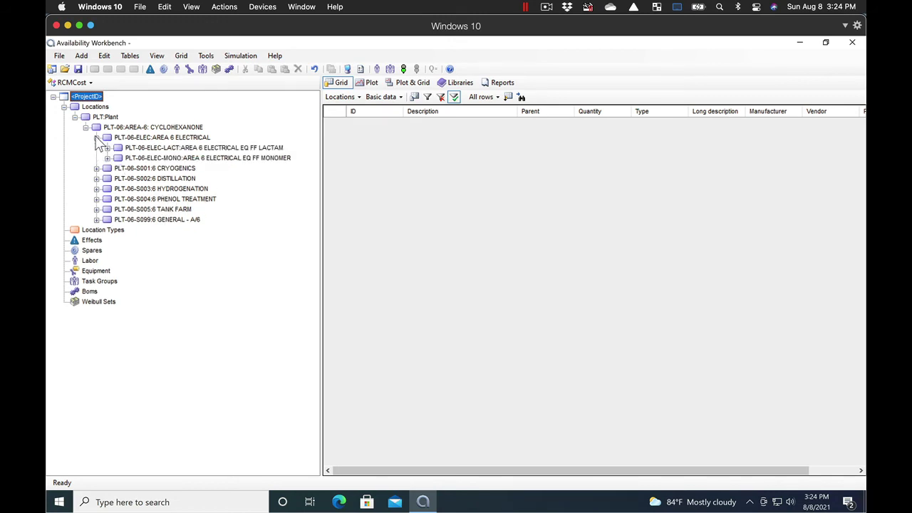
left_click(107, 148)
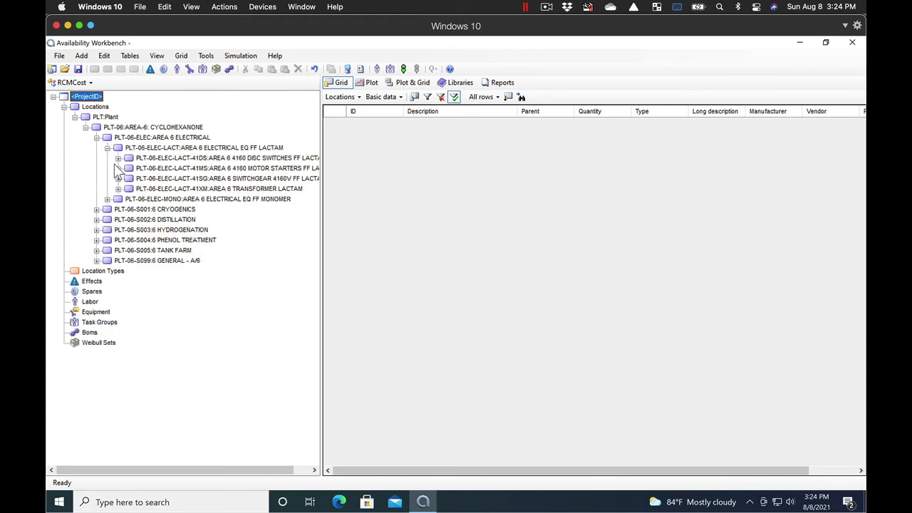
left_click(118, 158)
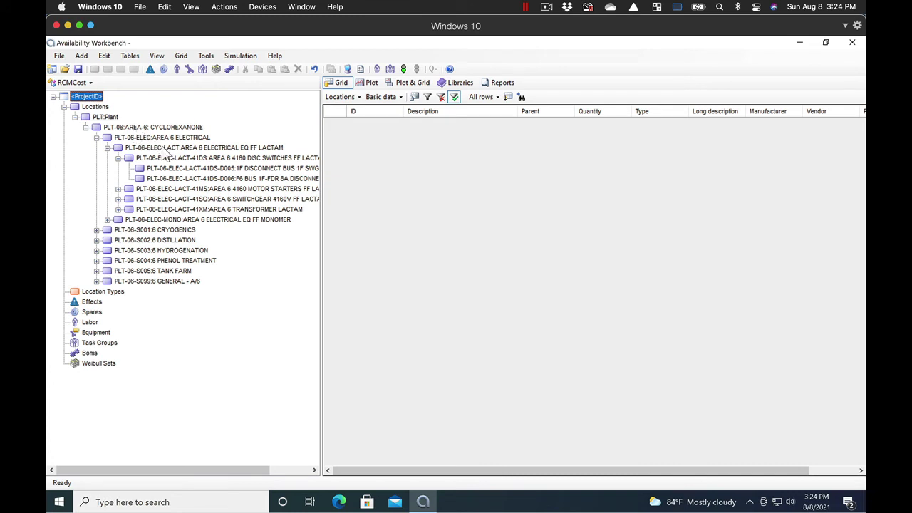
left_click(190, 170)
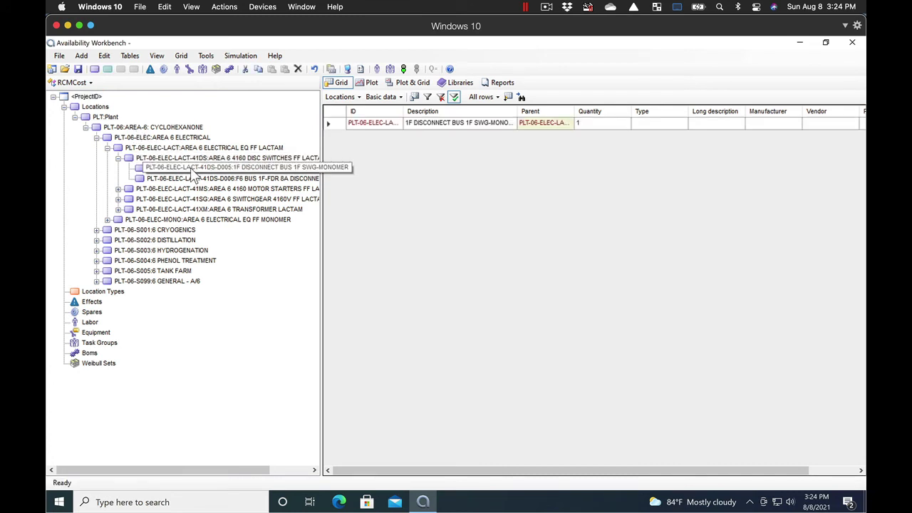
Check D005's properties and context menu, then select PLT:Plant to list all locations.
double_click(191, 171)
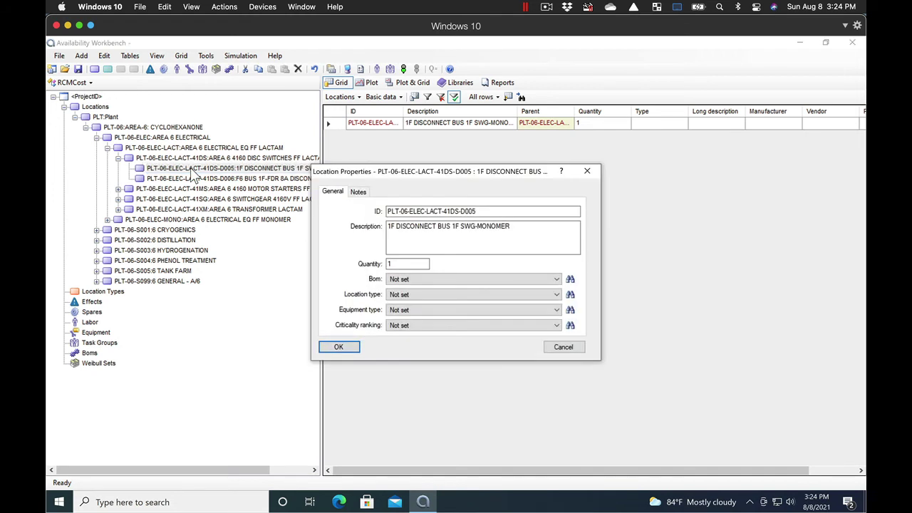
left_click(566, 349)
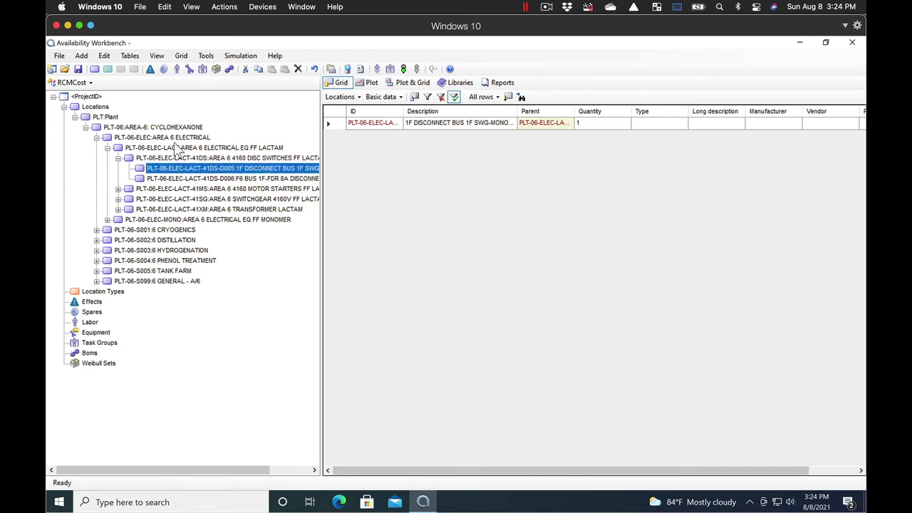
right_click(206, 168)
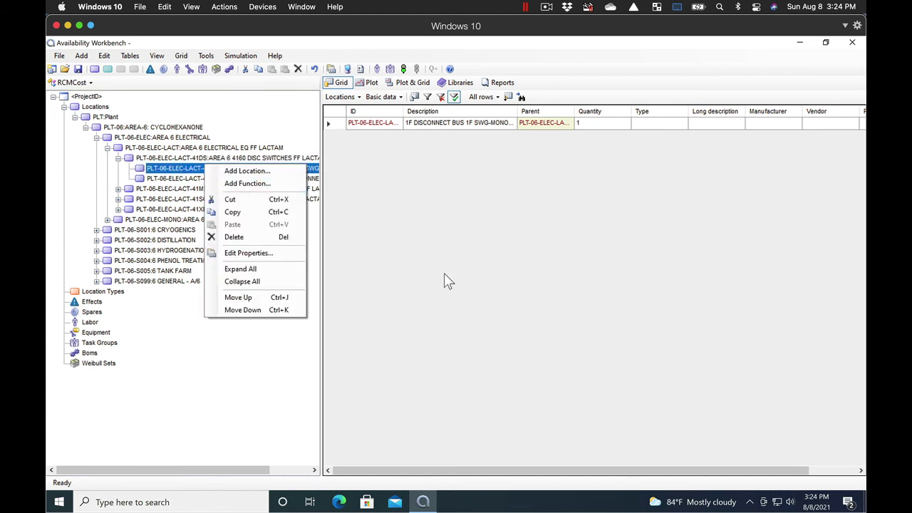
left_click(390, 248)
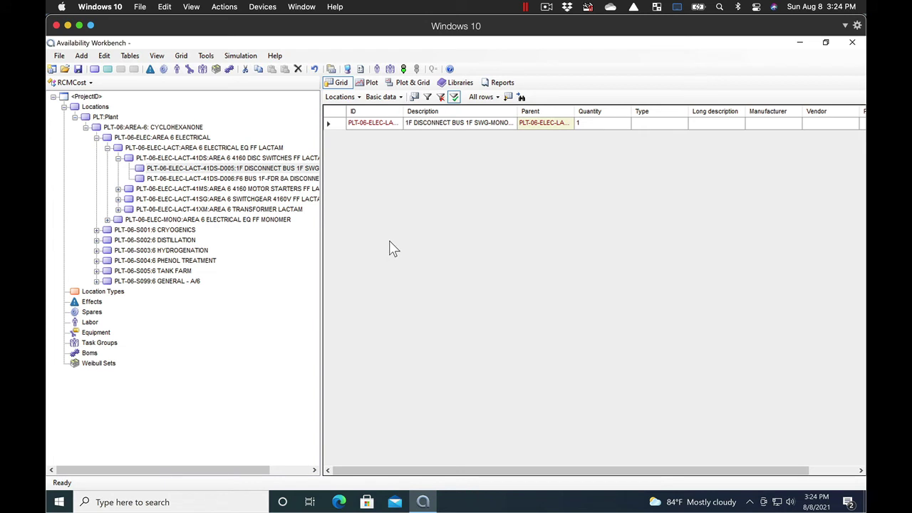
left_click_drag(163, 183, 142, 177)
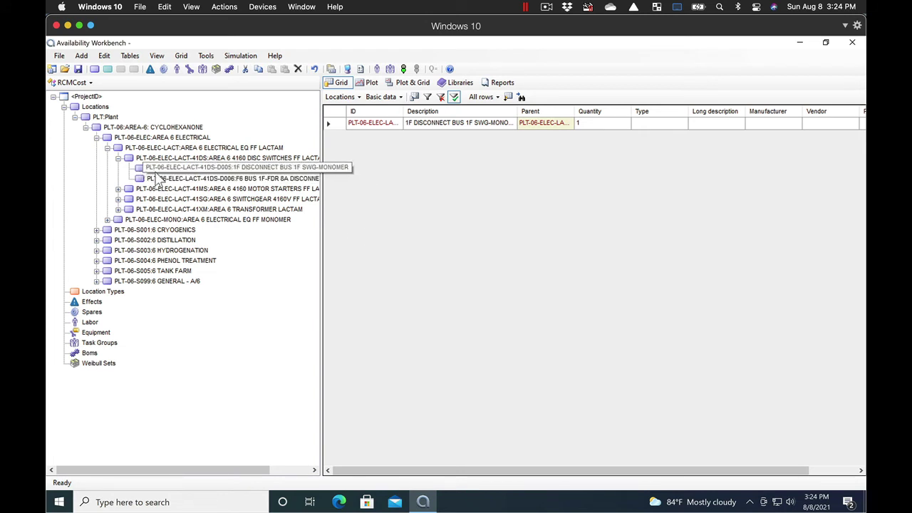
left_click(75, 117)
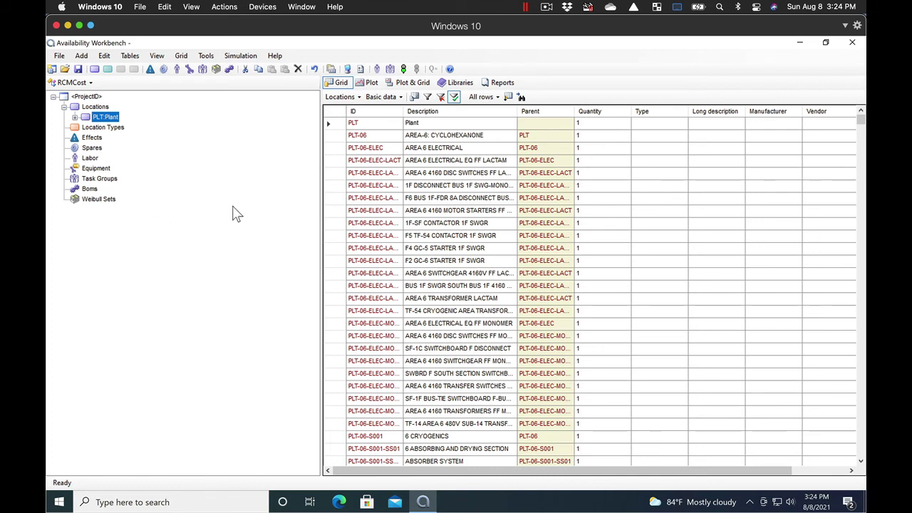
Convert the locations to an RBD via Tools > Convert > Locations to RBD.
left_click(207, 58)
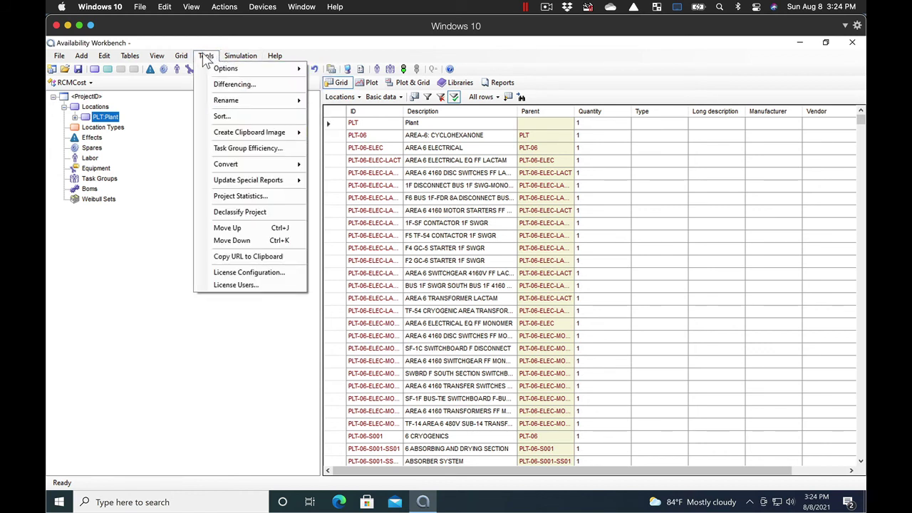
mouse_move(265, 169)
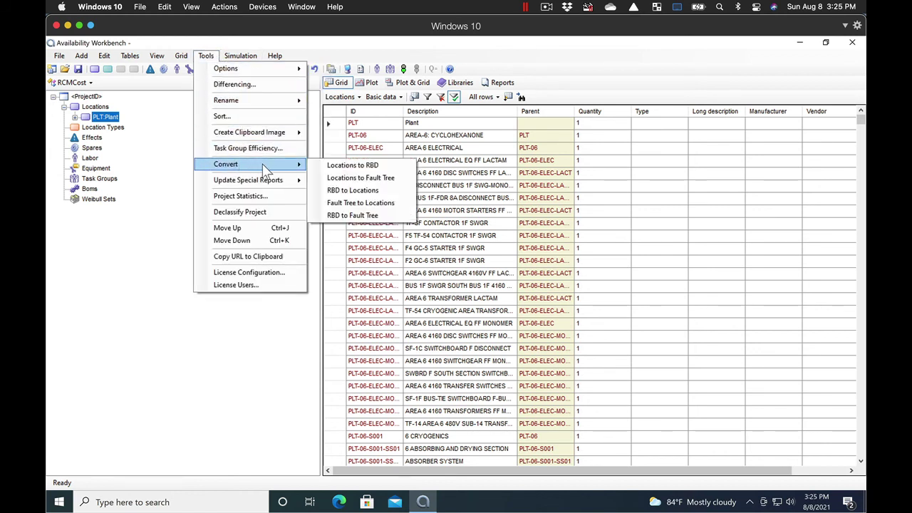
left_click(359, 167)
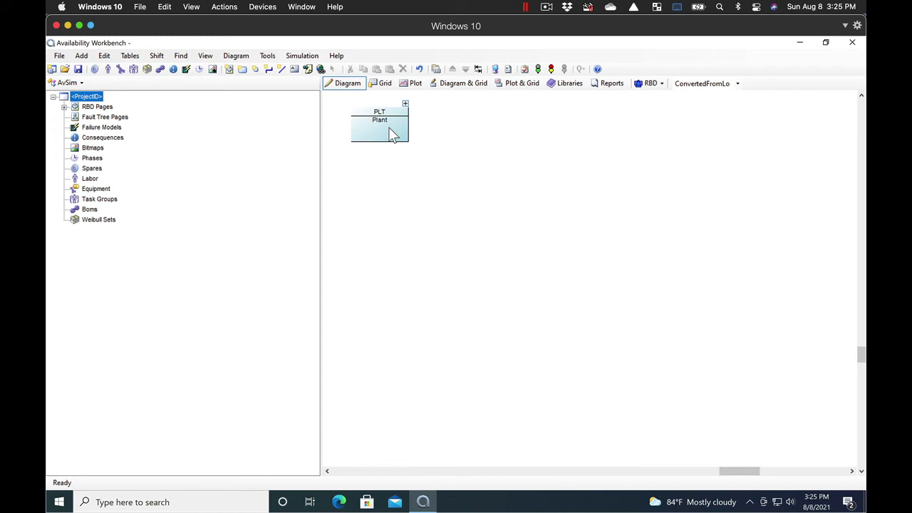
Drill down through the PLT, PLT-06, ELEC, LACT and 41DS blocks to the disconnect switch page.
left_click(406, 104)
left_click(405, 104)
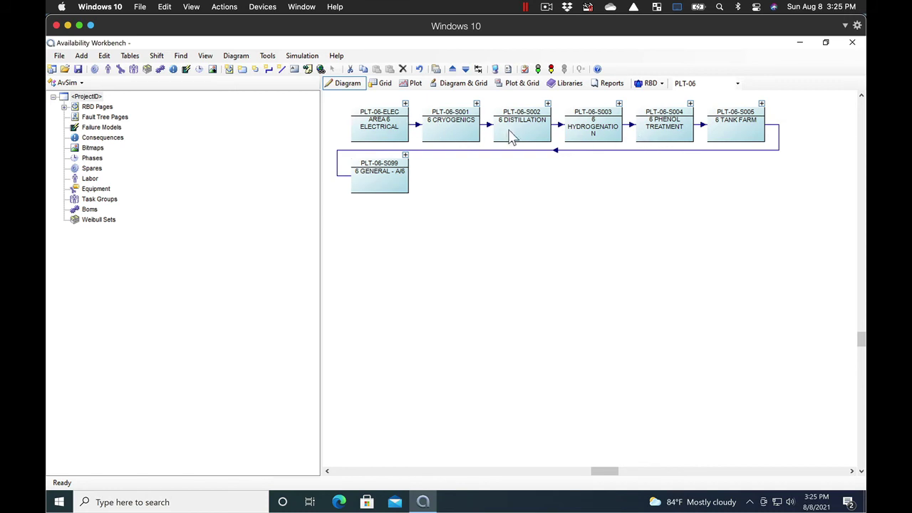
left_click(405, 104)
left_click(406, 104)
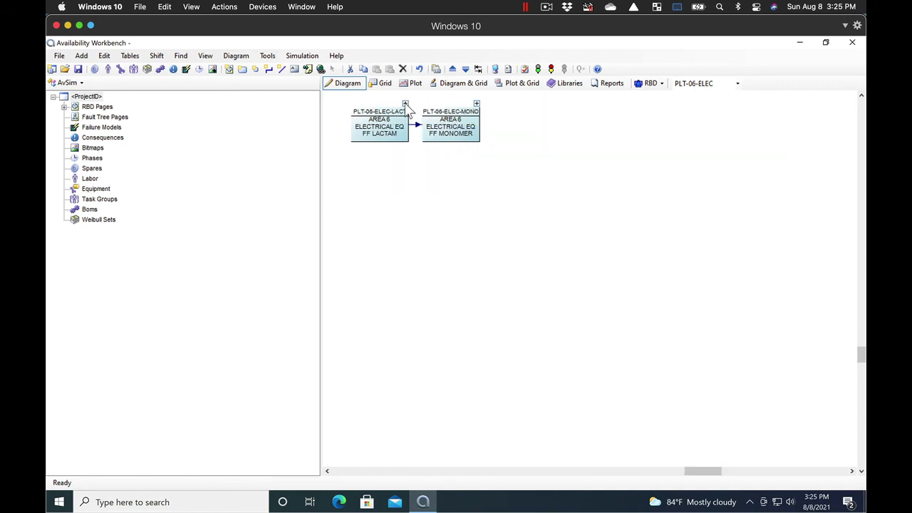
left_click(406, 104)
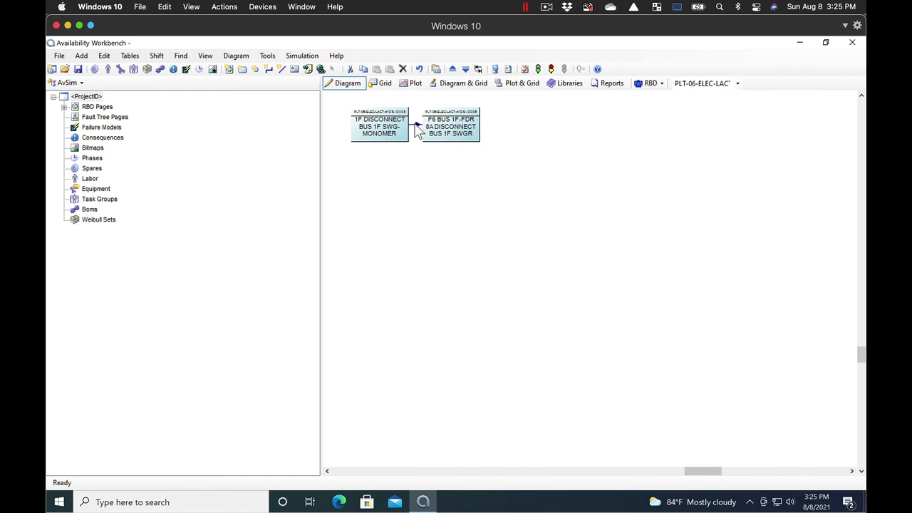
Go up five diagram levels to the top ConvertedFromLocations page showing the PLT Plant block.
left_click(452, 68)
left_click(452, 68)
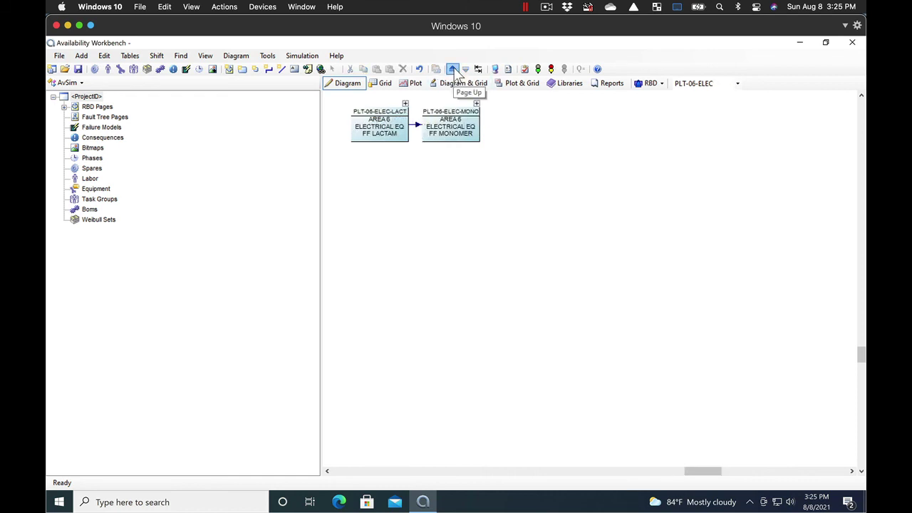
left_click(452, 69)
left_click(452, 68)
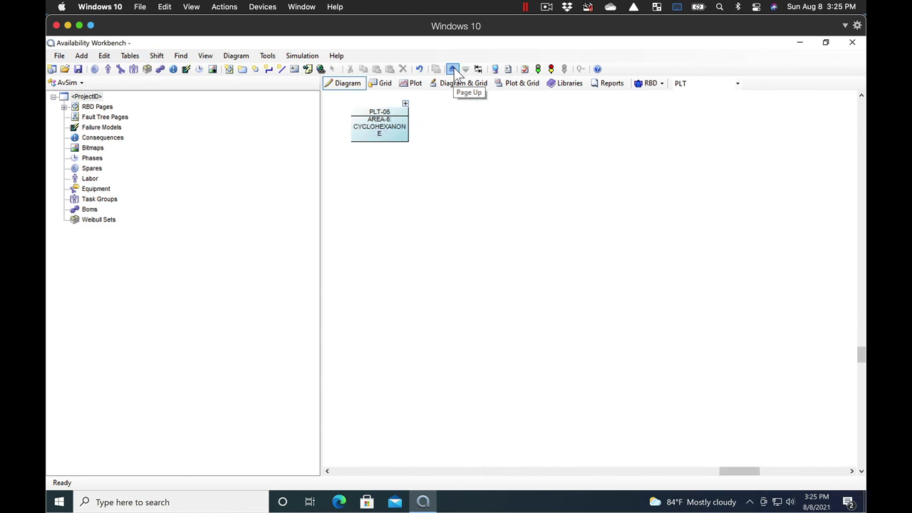
left_click(452, 68)
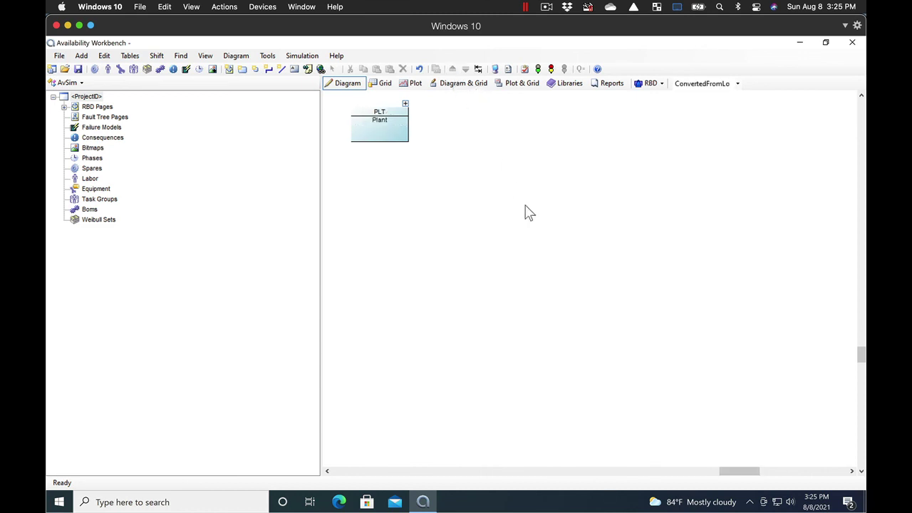